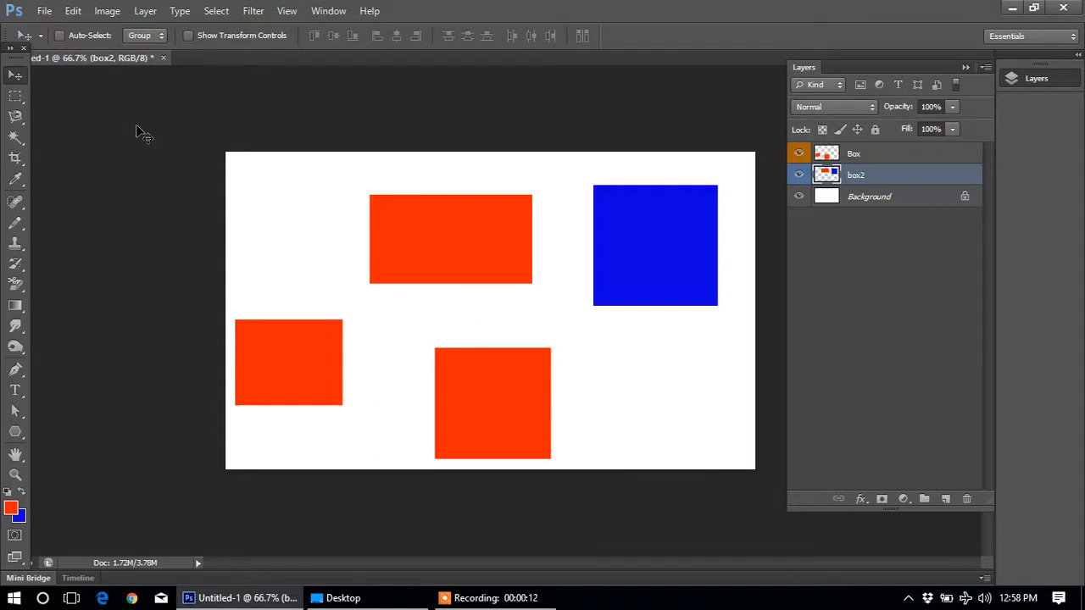
# - Close the current document without saving and create a new blank document with the preset settings
pyautogui.click(164, 57)
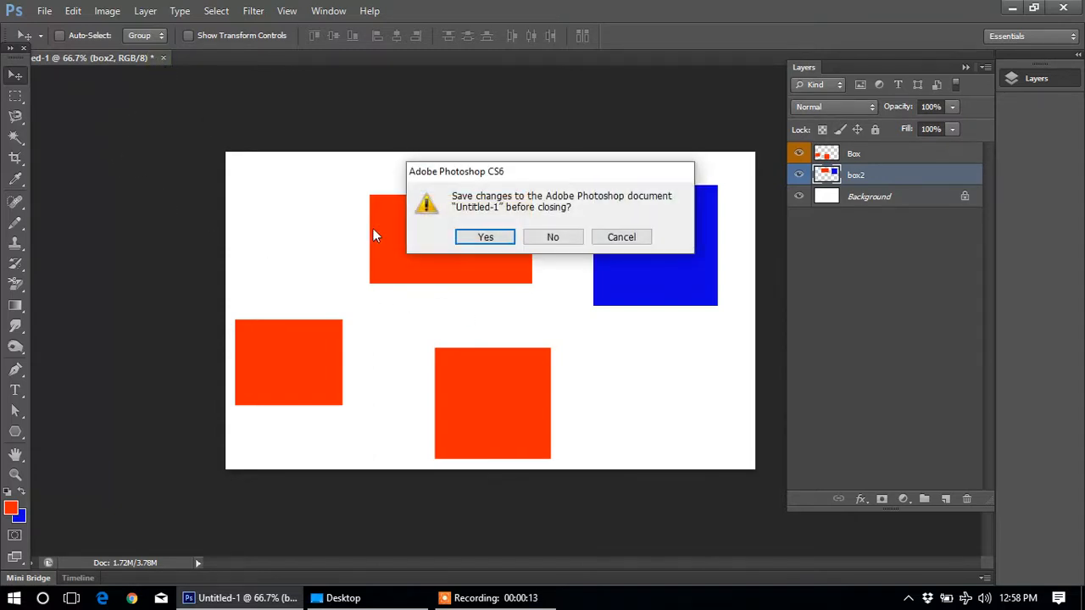
pyautogui.click(555, 239)
pyautogui.click(47, 13)
pyautogui.click(58, 28)
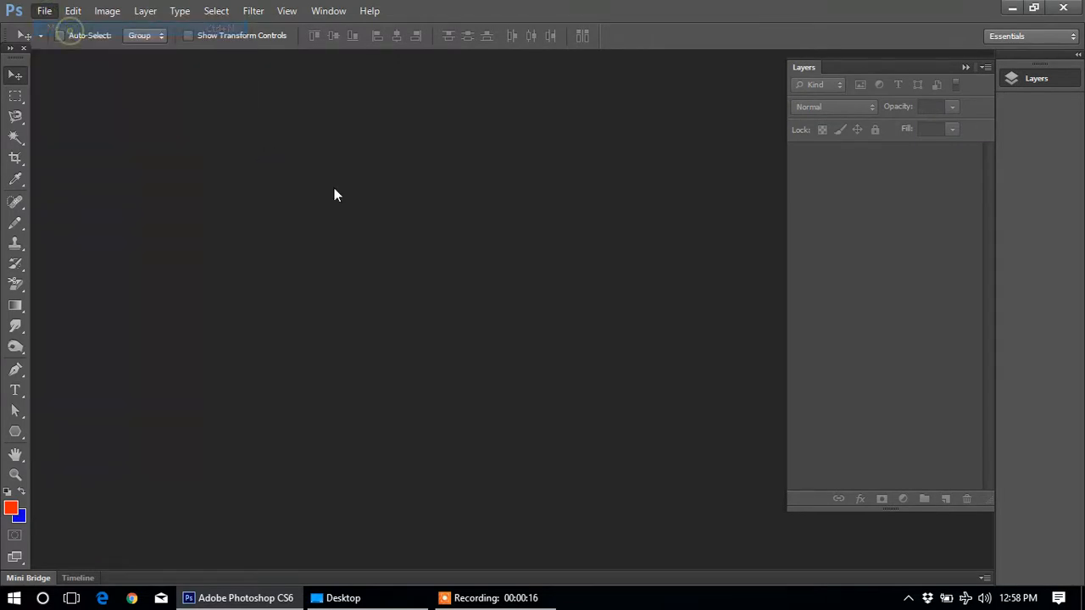
pyautogui.click(651, 174)
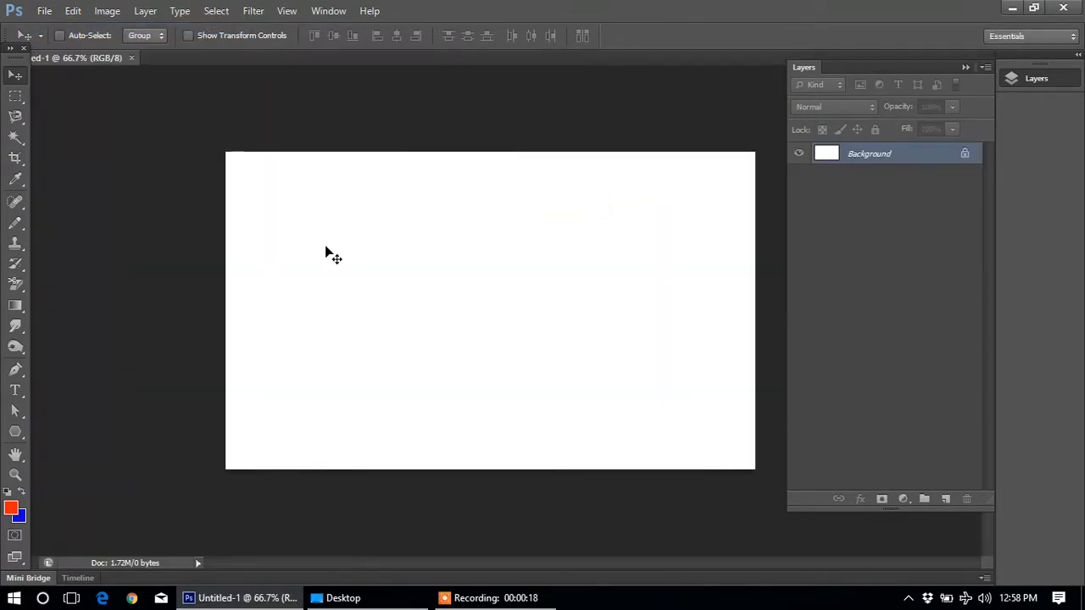
# - Activate the Rectangular Marquee tool and add a new empty layer above the background
pyautogui.click(16, 96)
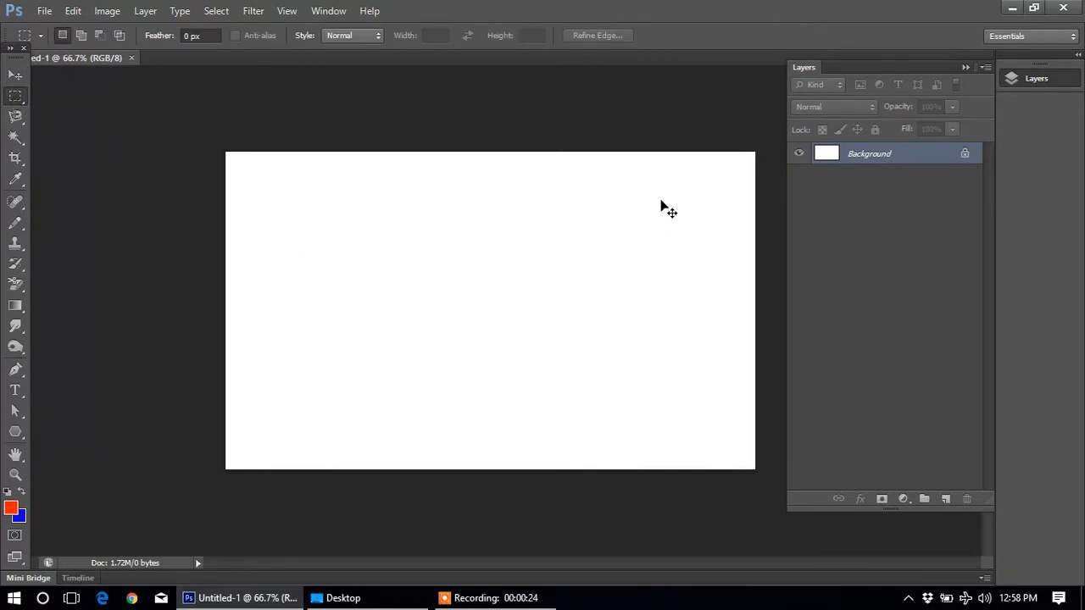
pyautogui.hotkey('ctrl', 'shift', 'n')
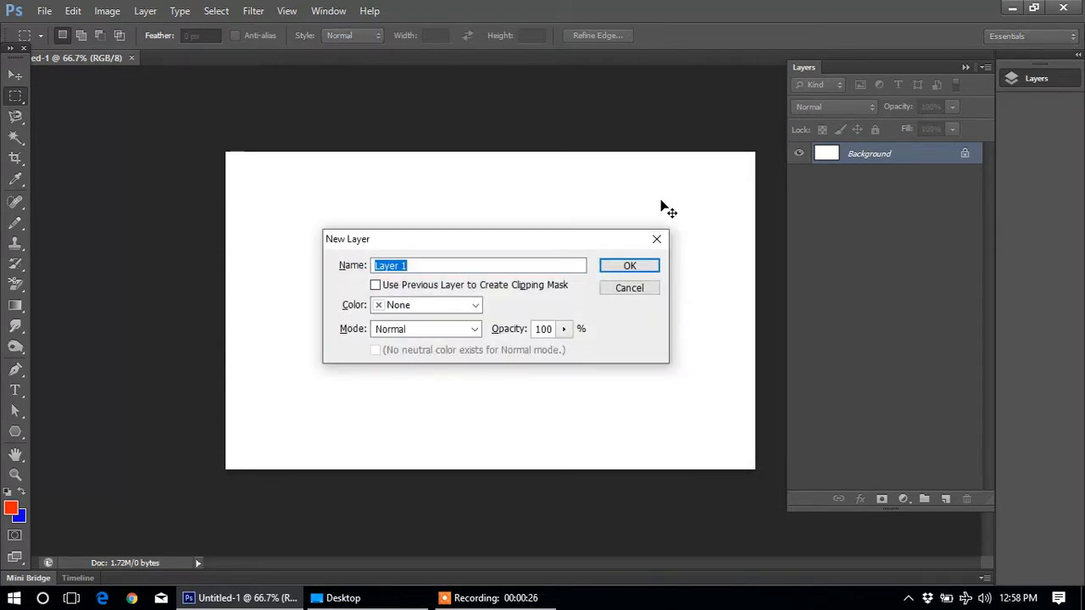
pyautogui.click(627, 267)
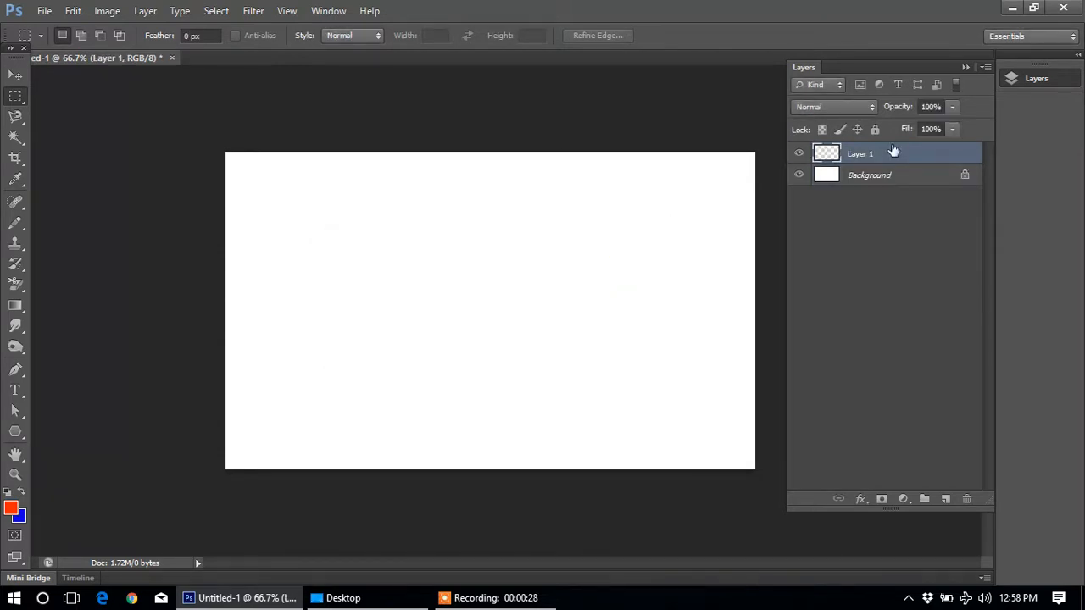
# - Make a square selection, subtract a rectangular notch from its left side, and add a horizontal bar to its right side
pyautogui.moveTo(402, 221); pyautogui.dragTo(552, 369)
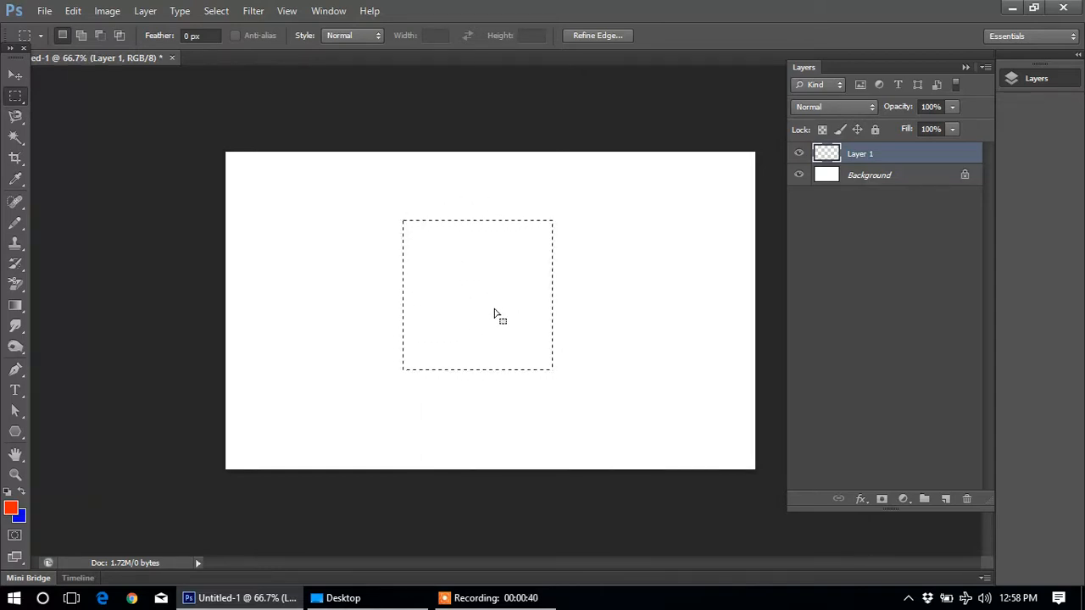
pyautogui.press('alt')
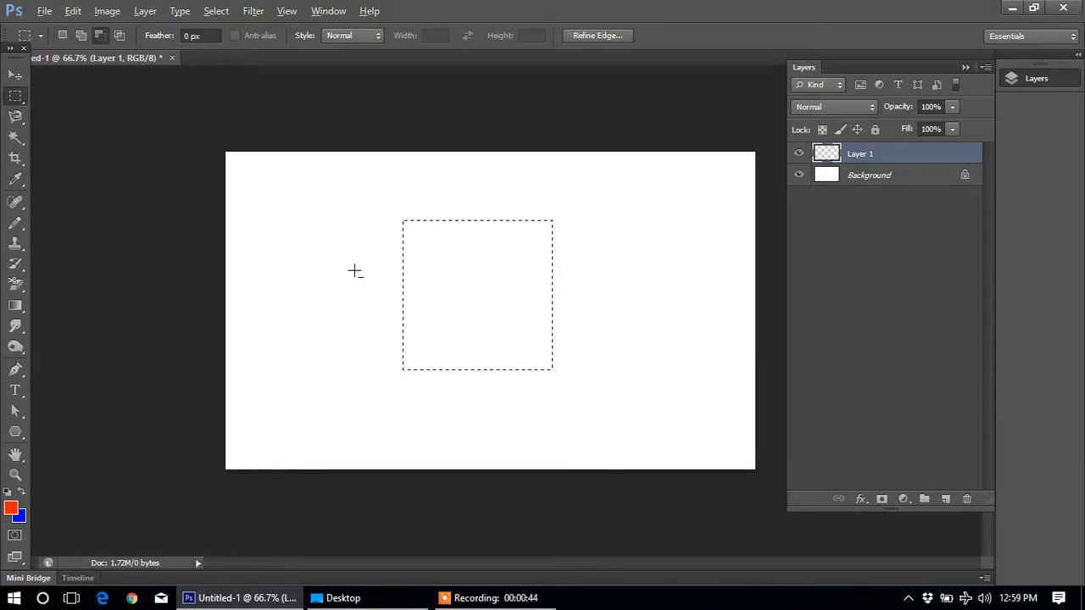
pyautogui.press('alt')
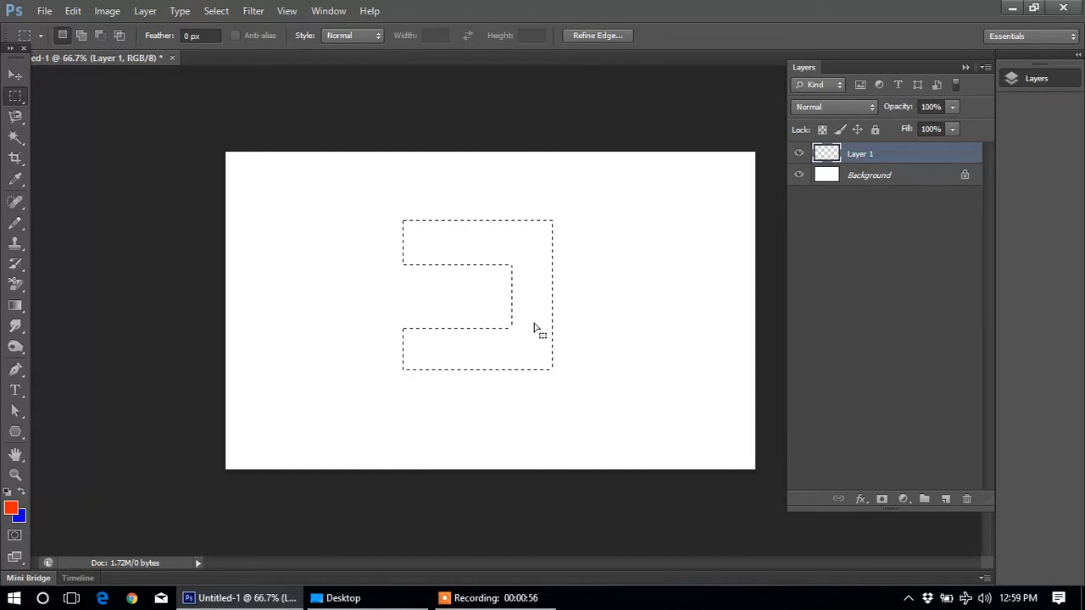
pyautogui.press('shift')
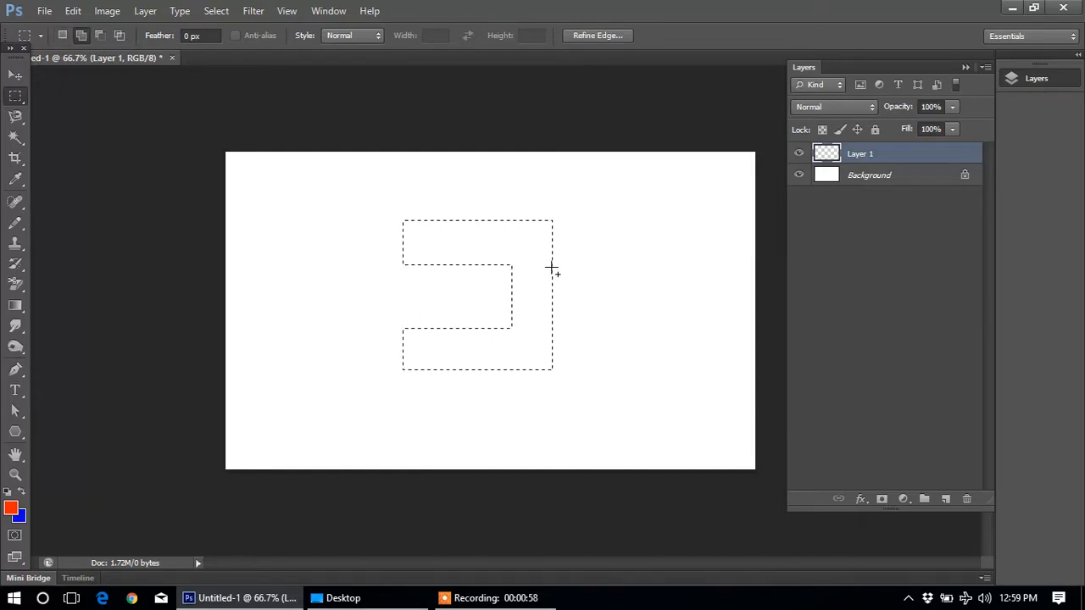
pyautogui.moveTo(549, 267); pyautogui.dragTo(683, 326)
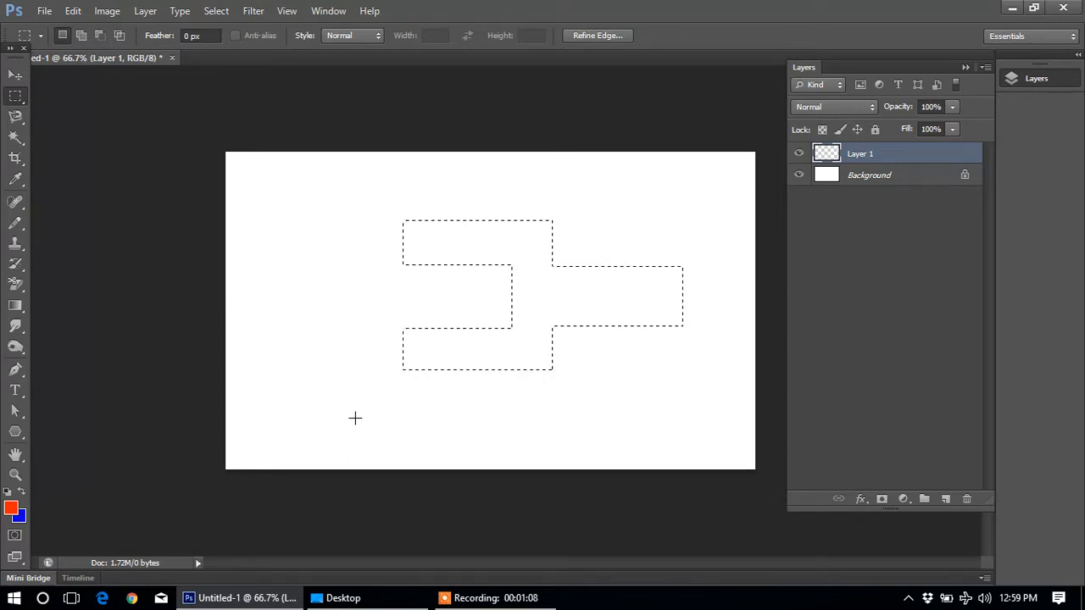
# - Fill the fork-shaped selection with the orange-red foreground colour, clear that fill and deselect
pyautogui.hotkey('alt', 'BackSpace')
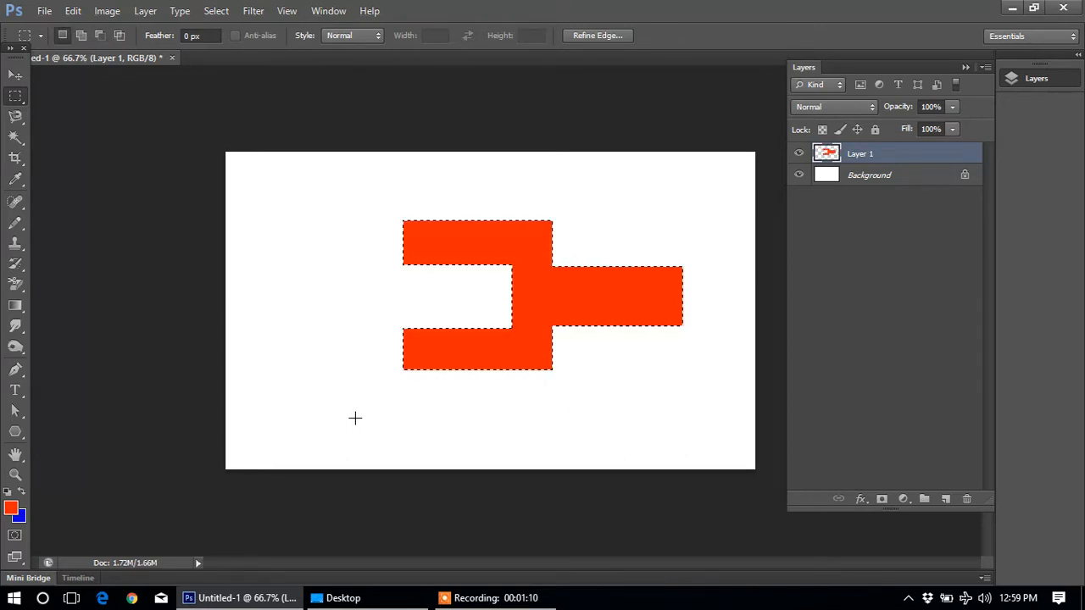
pyautogui.press('Delete')
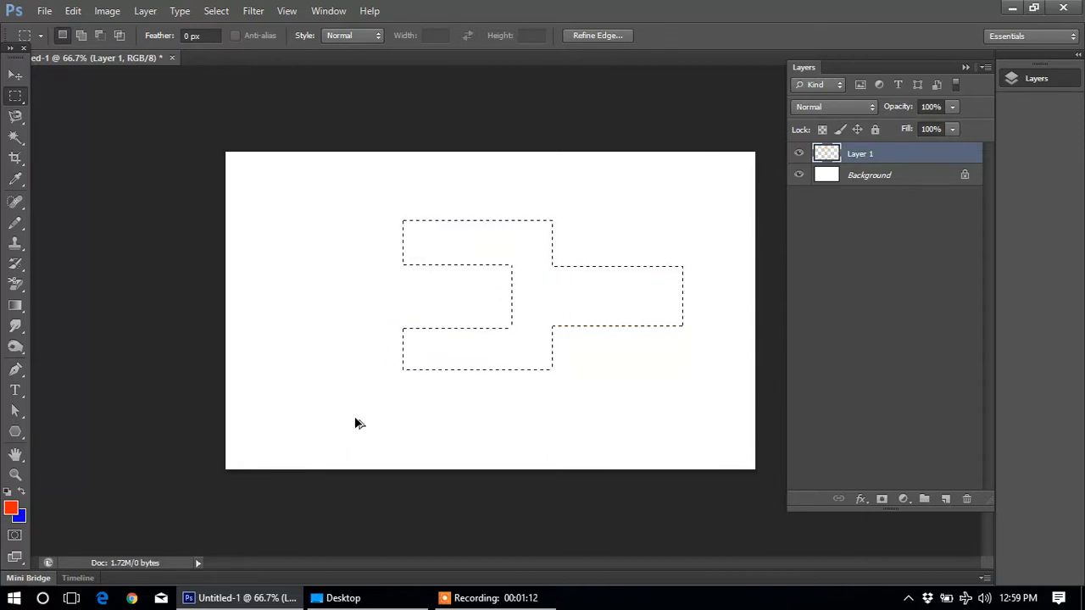
pyautogui.hotkey('ctrl', 'd')
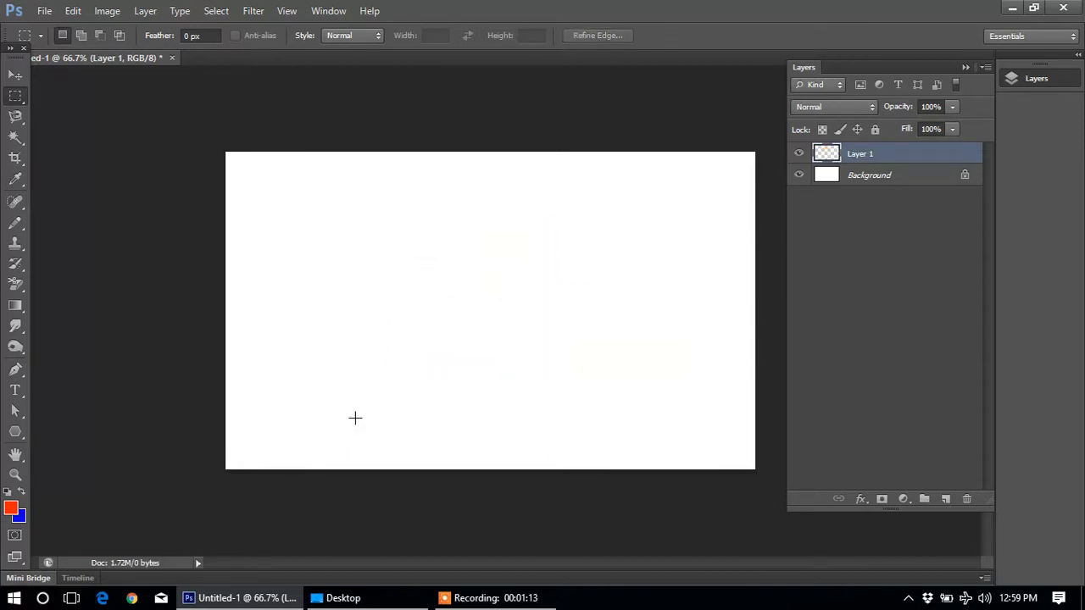
# - Draw a large circular selection in the middle of the canvas with the Elliptical Marquee tool
pyautogui.click(13, 99)
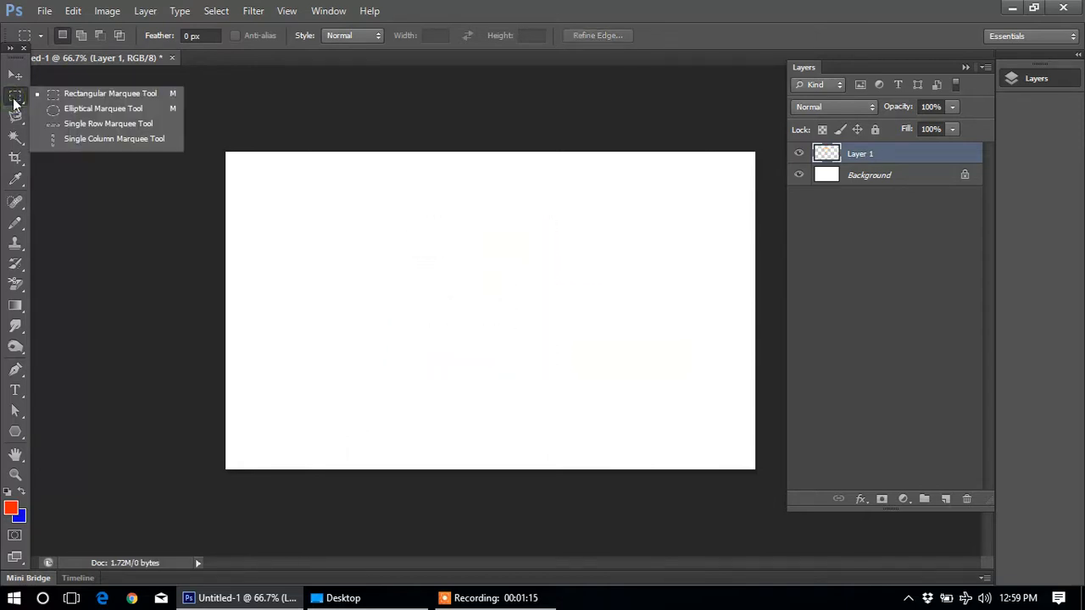
pyautogui.click(73, 110)
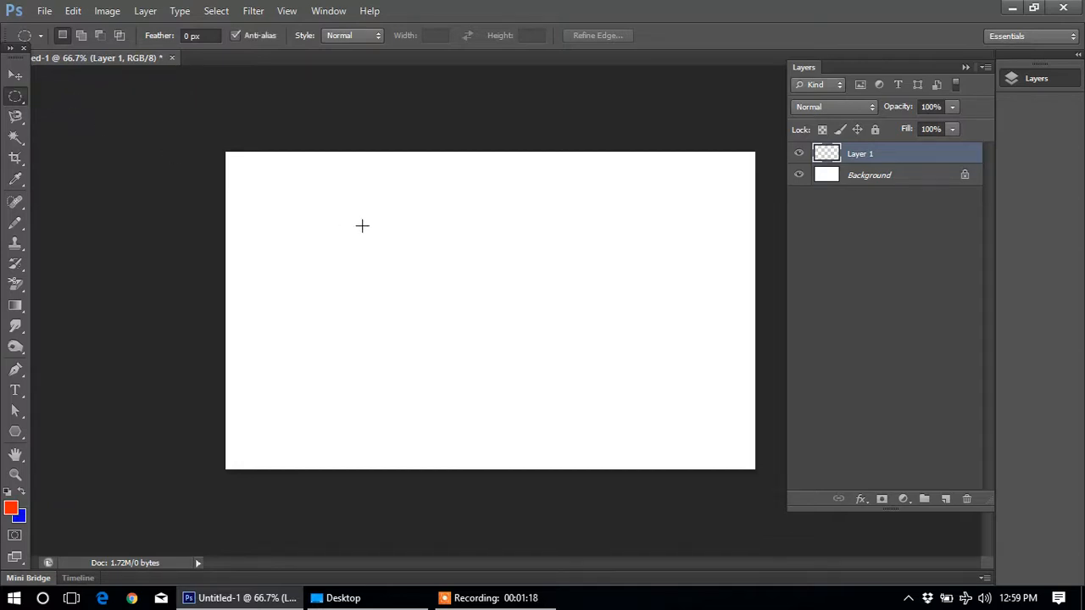
pyautogui.moveTo(452, 266); pyautogui.dragTo(478, 334)
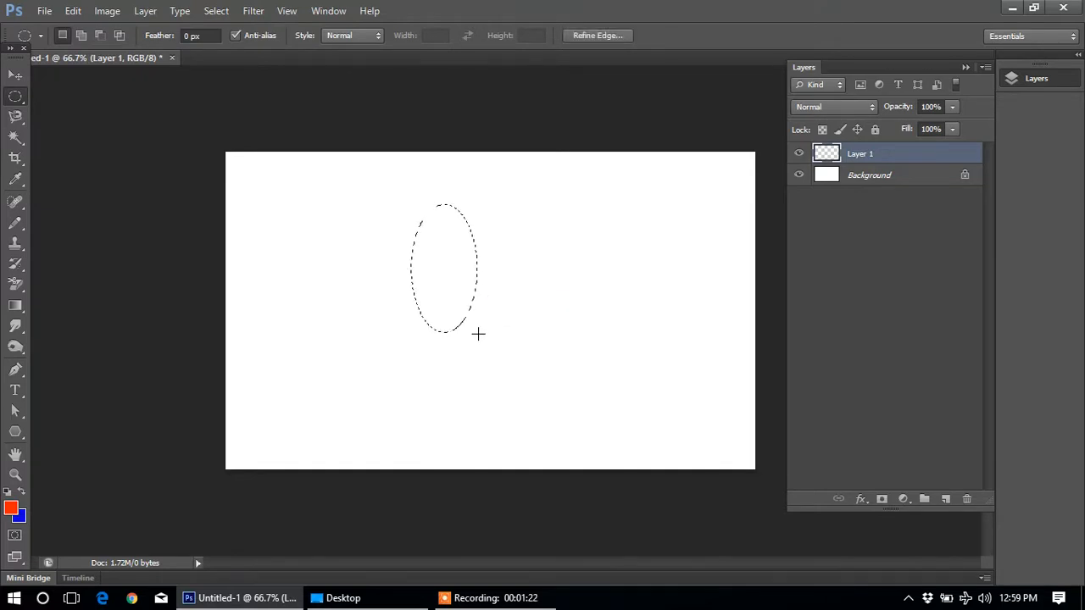
pyautogui.click(485, 339)
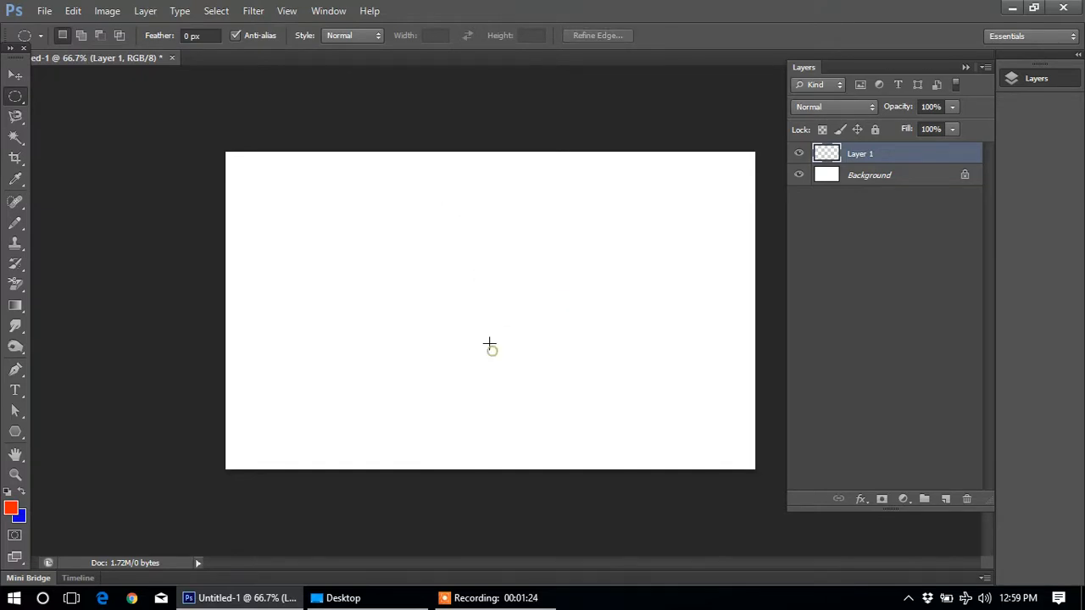
pyautogui.moveTo(407, 225); pyautogui.dragTo(616, 412)
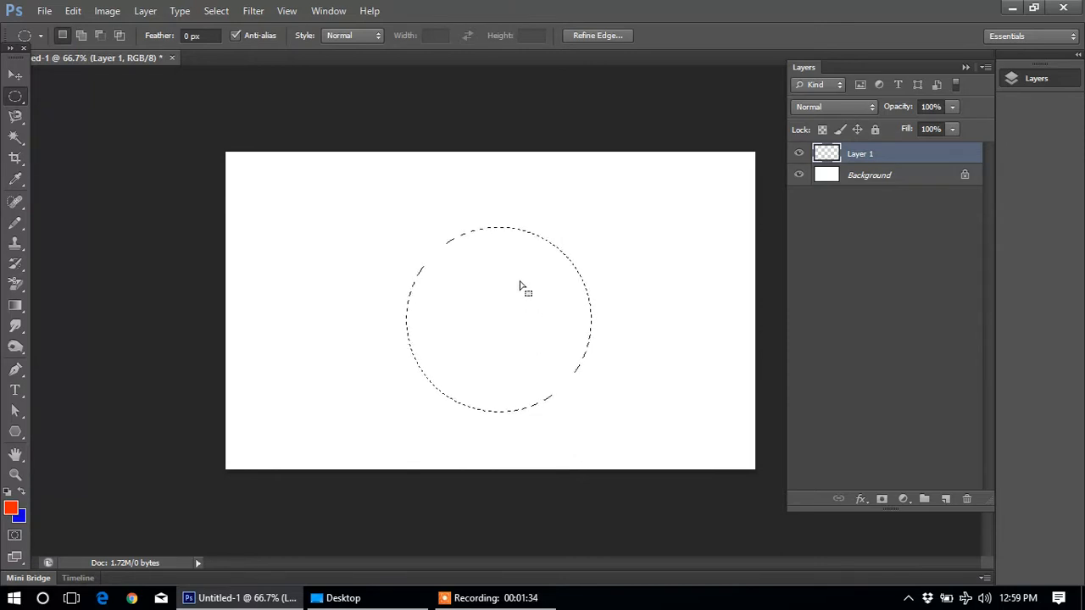
# - Subtract two eyes and a round mouth from the circular selection, and add small pupils and an inner mouth ellipse
pyautogui.press('alt')
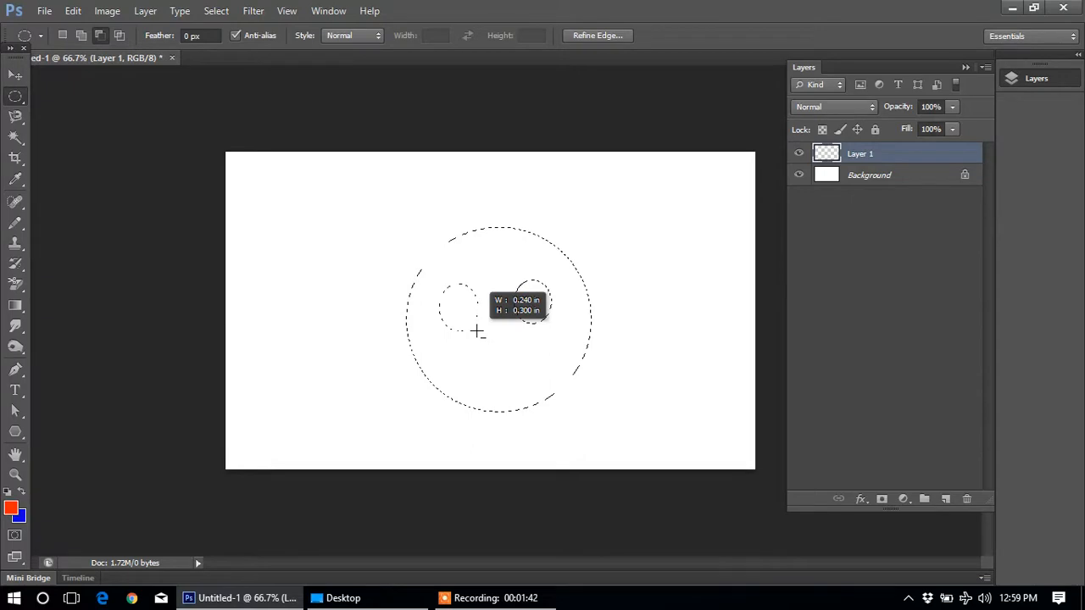
pyautogui.moveTo(473, 327); pyautogui.dragTo(475, 331)
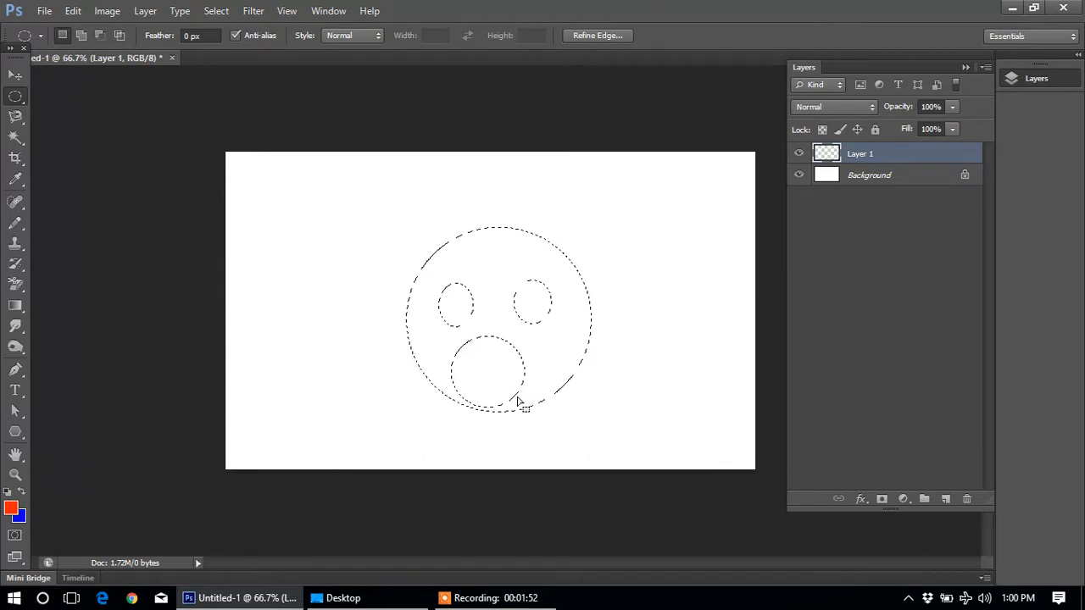
pyautogui.press('shift')
pyautogui.moveTo(486, 390); pyautogui.dragTo(517, 405)
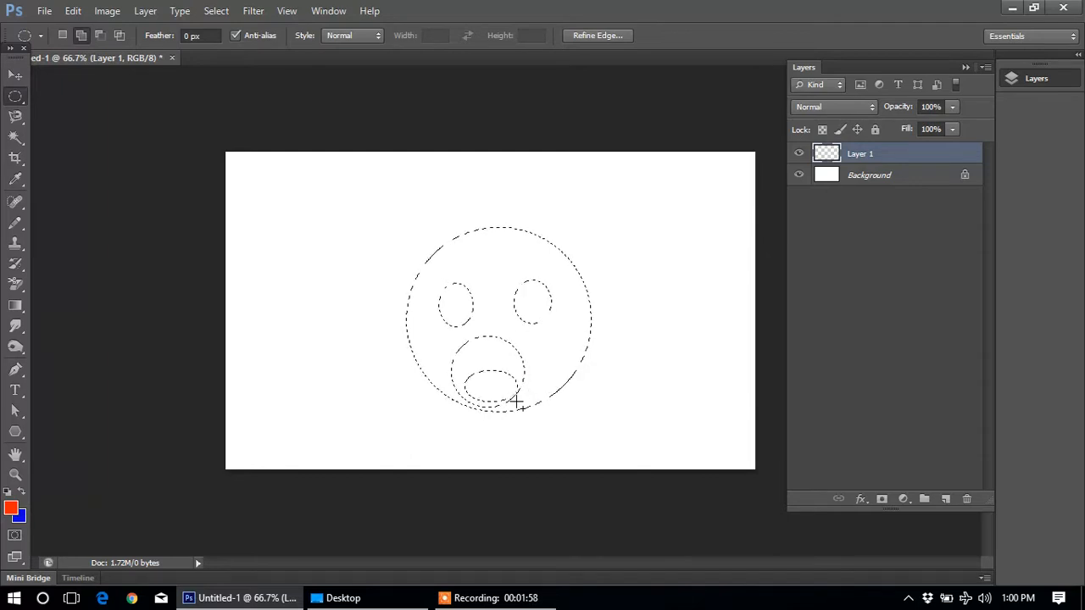
pyautogui.moveTo(527, 299); pyautogui.dragTo(538, 311)
pyautogui.moveTo(454, 303); pyautogui.dragTo(463, 316)
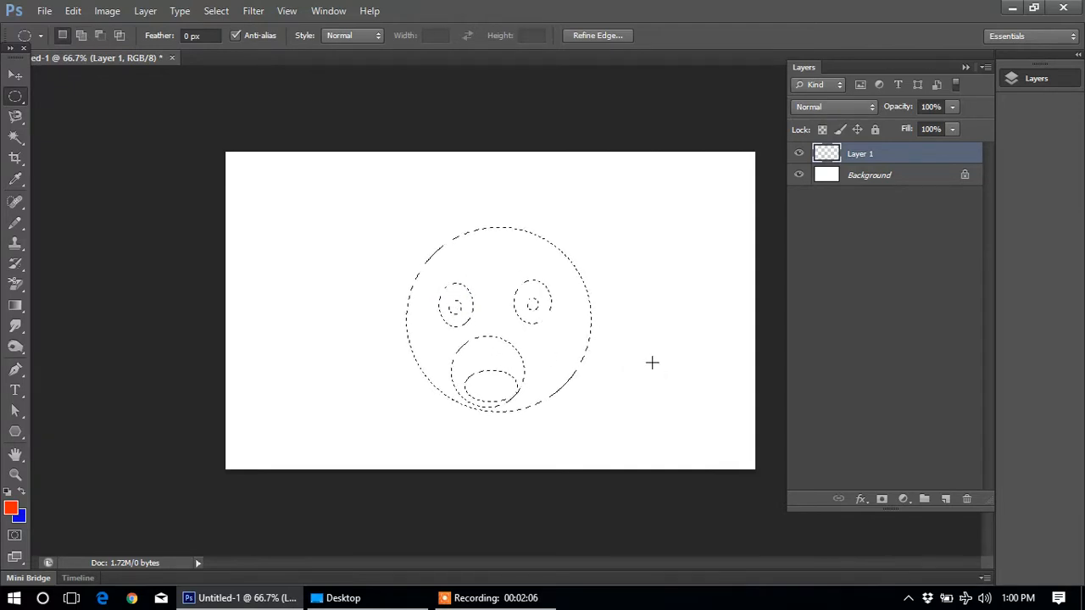
# - Fill the face-shaped selection with the orange-red foreground colour and deselect
pyautogui.hotkey('alt', 'BackSpace')
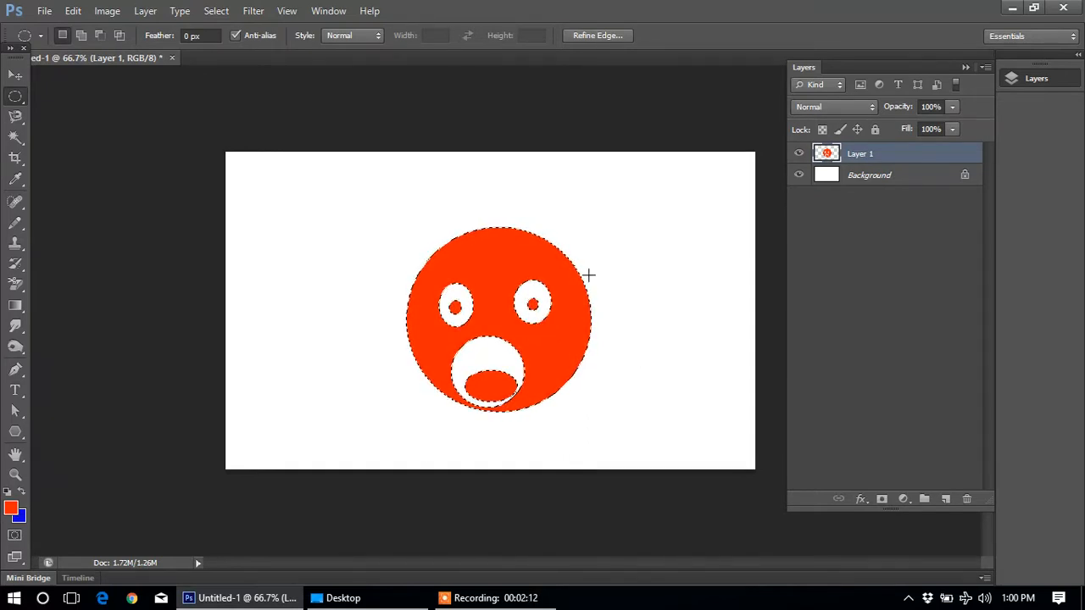
pyautogui.click(637, 255)
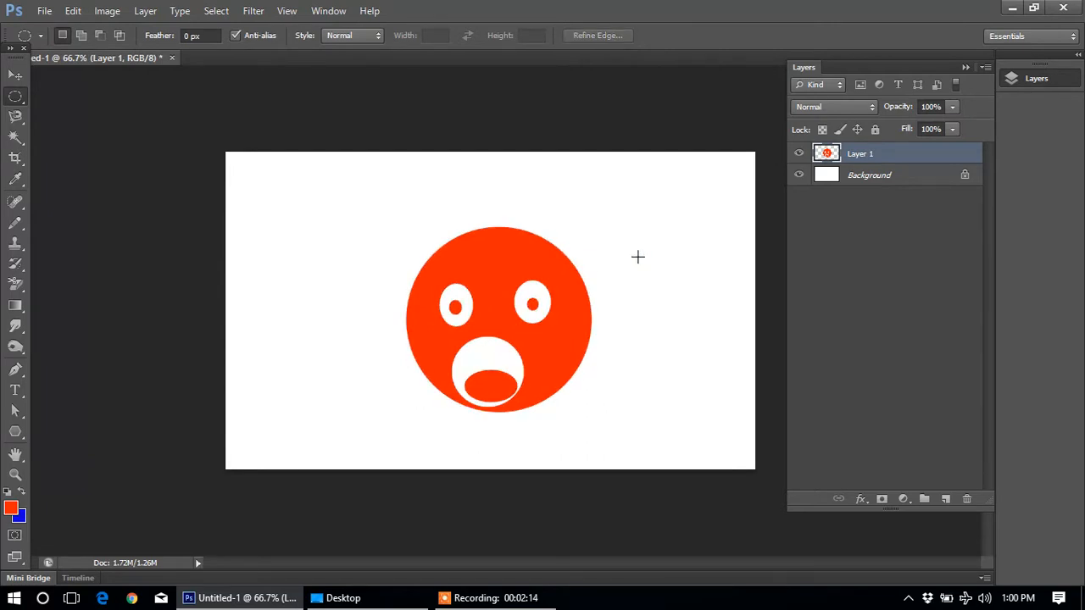
# - Move the face to the left side of the canvas and place a duplicate level with it on the right side
pyautogui.press('v')
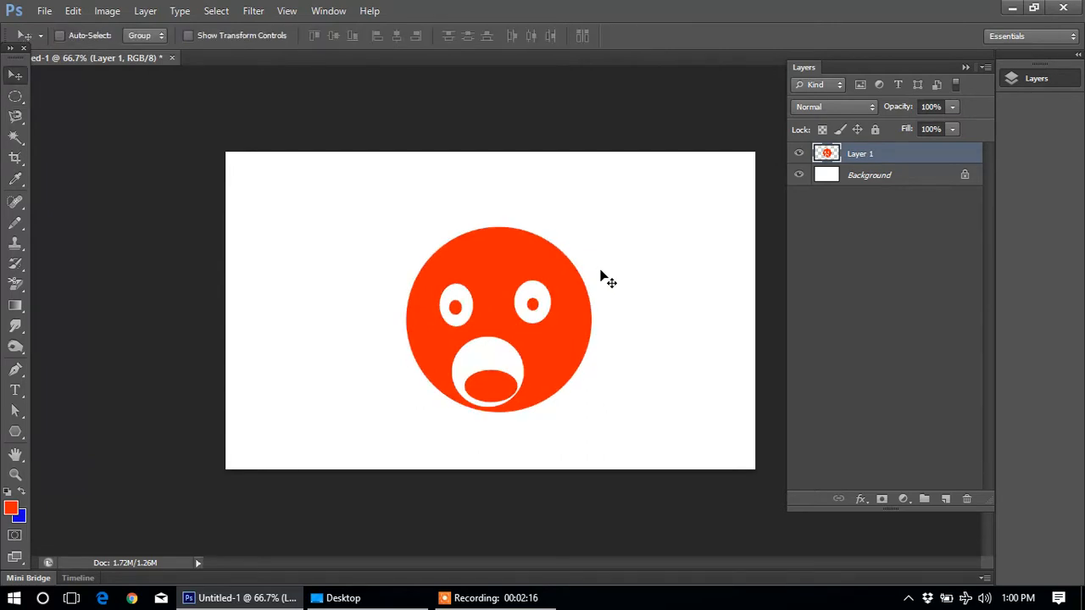
pyautogui.moveTo(561, 330); pyautogui.dragTo(397, 329)
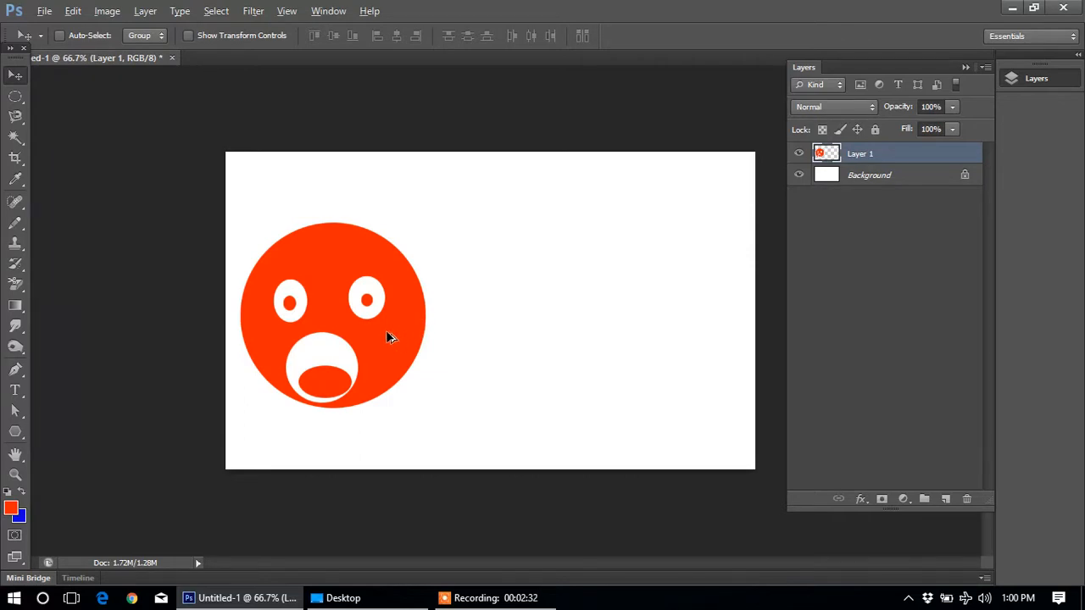
pyautogui.moveTo(388, 337); pyautogui.dragTo(639, 337)
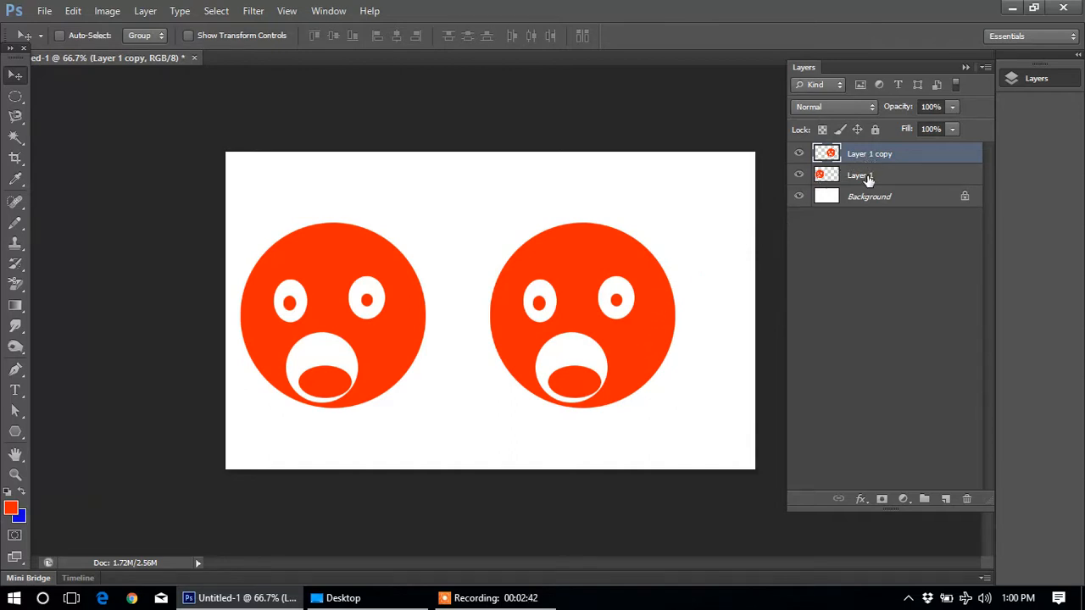
pyautogui.moveTo(868, 180); pyautogui.dragTo(873, 163)
pyautogui.rightClick(570, 269)
pyautogui.click(572, 269)
pyautogui.moveTo(570, 264); pyautogui.dragTo(575, 269)
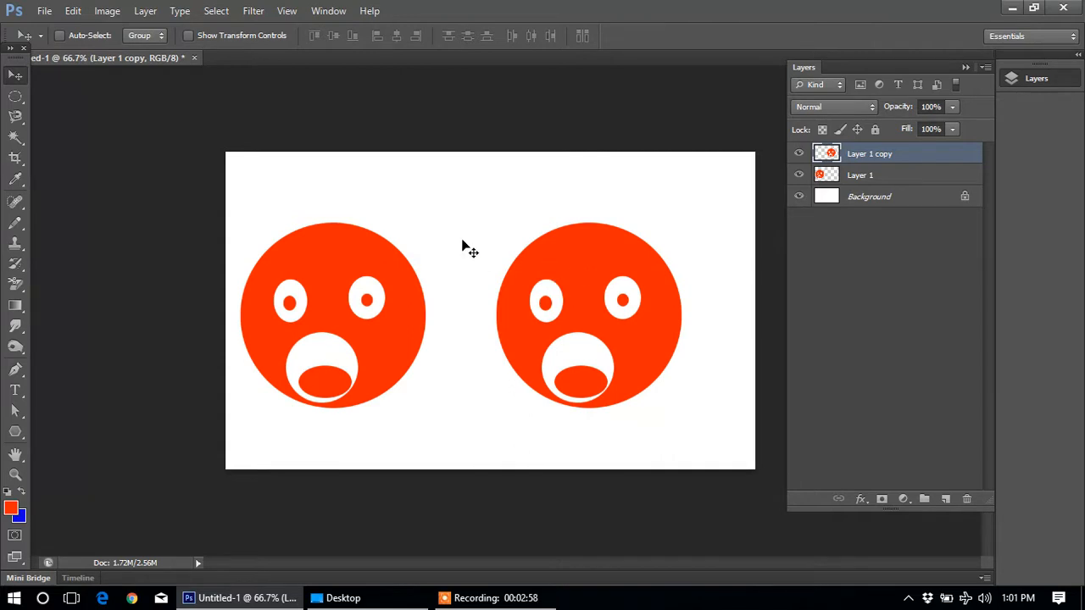
# - Recolour the duplicate face pink using Hue/Saturation with hue -43, saturation +2 and lightness -11
pyautogui.hotkey('ctrl', 'u')
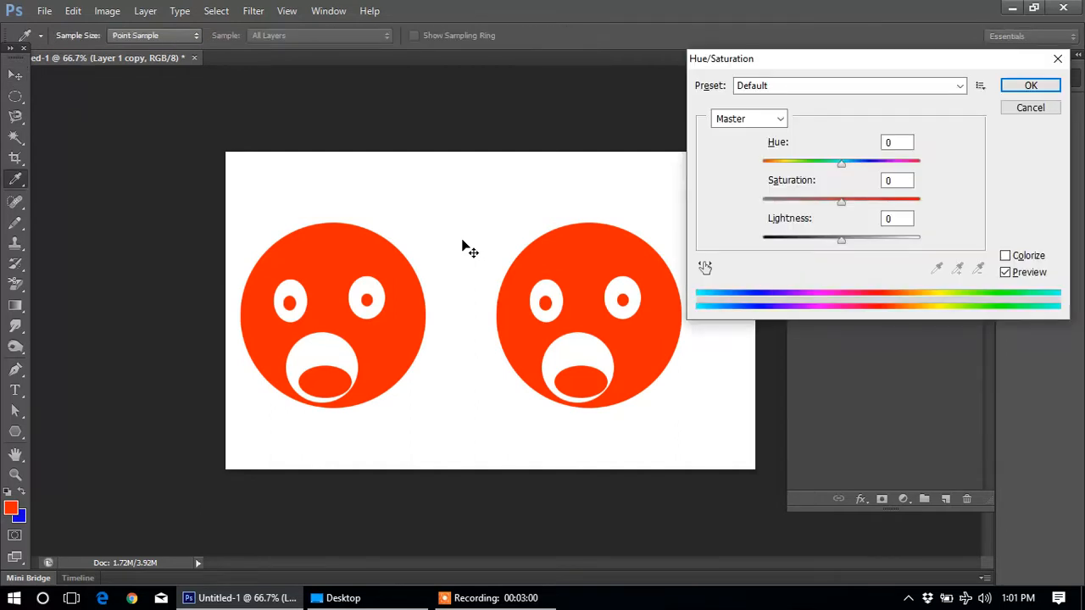
pyautogui.moveTo(800, 59); pyautogui.dragTo(219, 205)
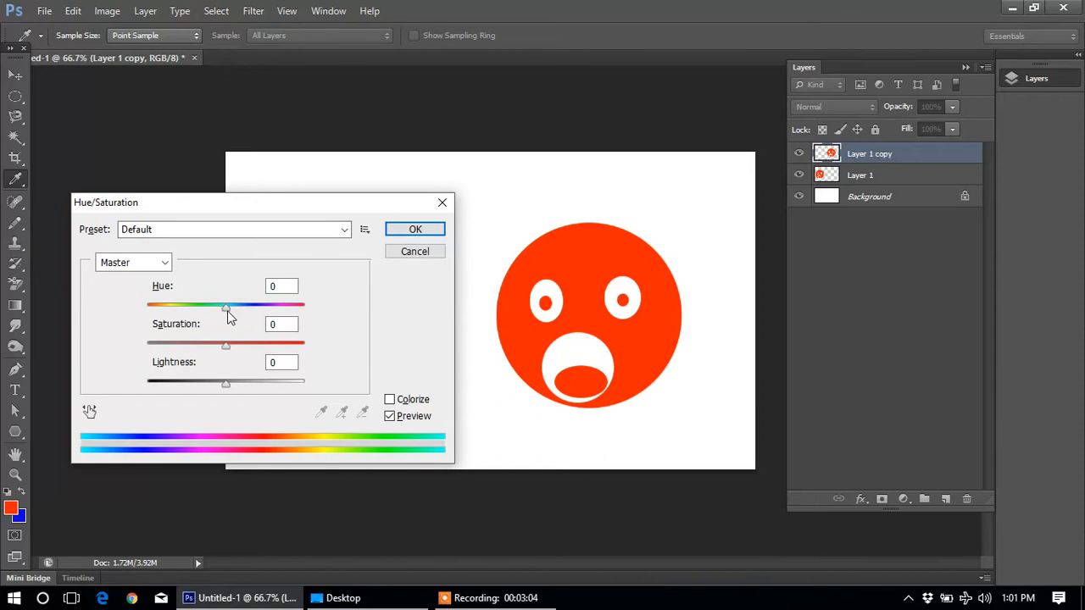
pyautogui.moveTo(227, 315); pyautogui.dragTo(192, 322)
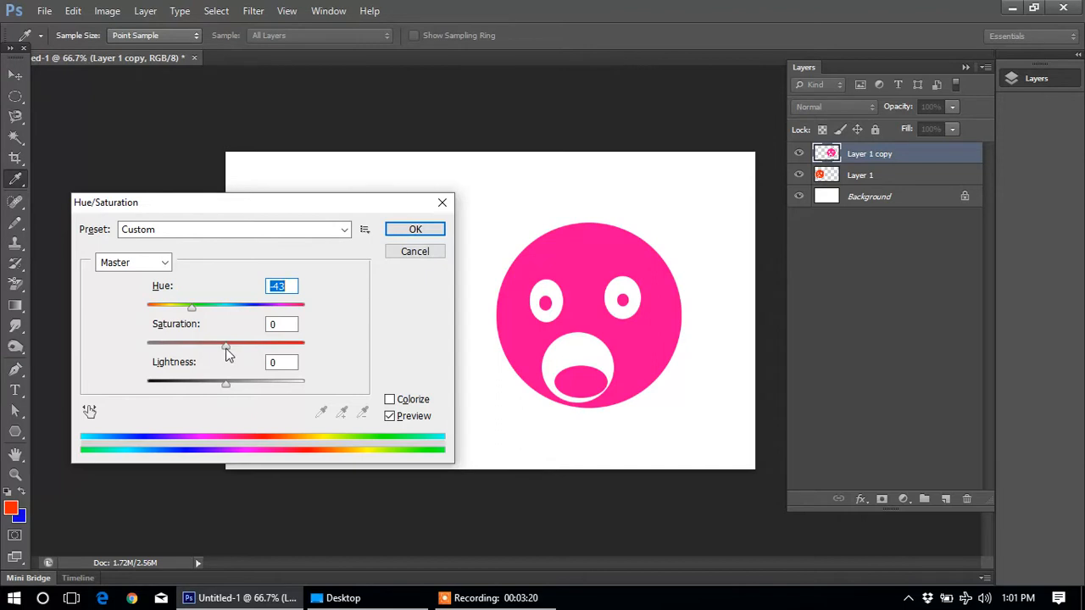
pyautogui.moveTo(226, 349); pyautogui.dragTo(263, 357)
pyautogui.moveTo(186, 352); pyautogui.dragTo(230, 346)
pyautogui.moveTo(227, 390)
pyautogui.mouseDown()
pyautogui.moveTo(280, 389)
pyautogui.moveTo(173, 388)
pyautogui.moveTo(291, 381)
pyautogui.moveTo(217, 378)
pyautogui.mouseUp()
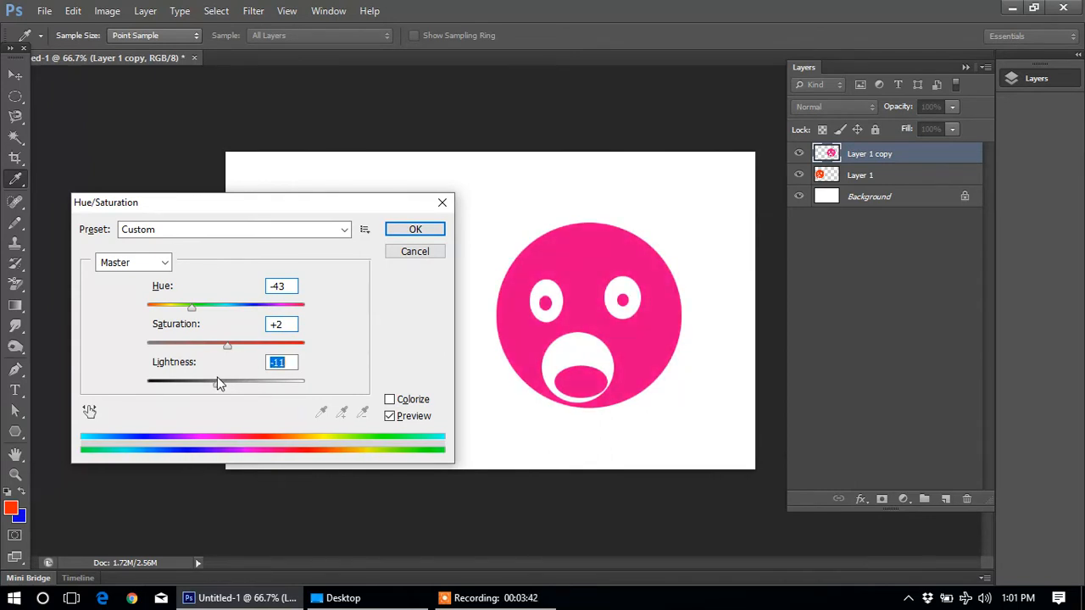
pyautogui.click(399, 232)
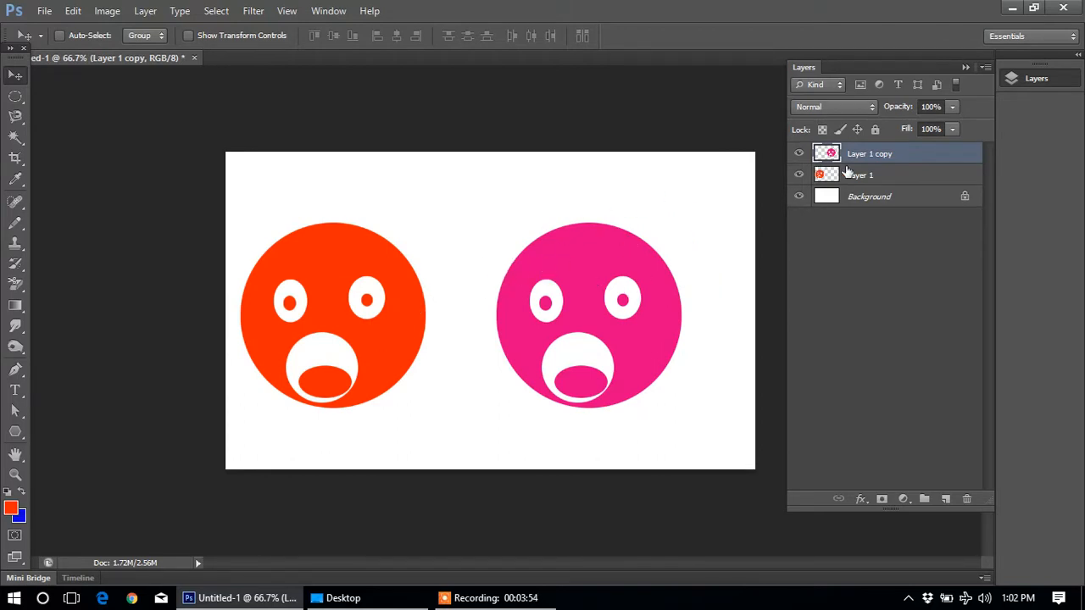
# - Rename the orange face's layer to "Face orange" and the pink duplicate's layer to "Face pink"
pyautogui.click(871, 178)
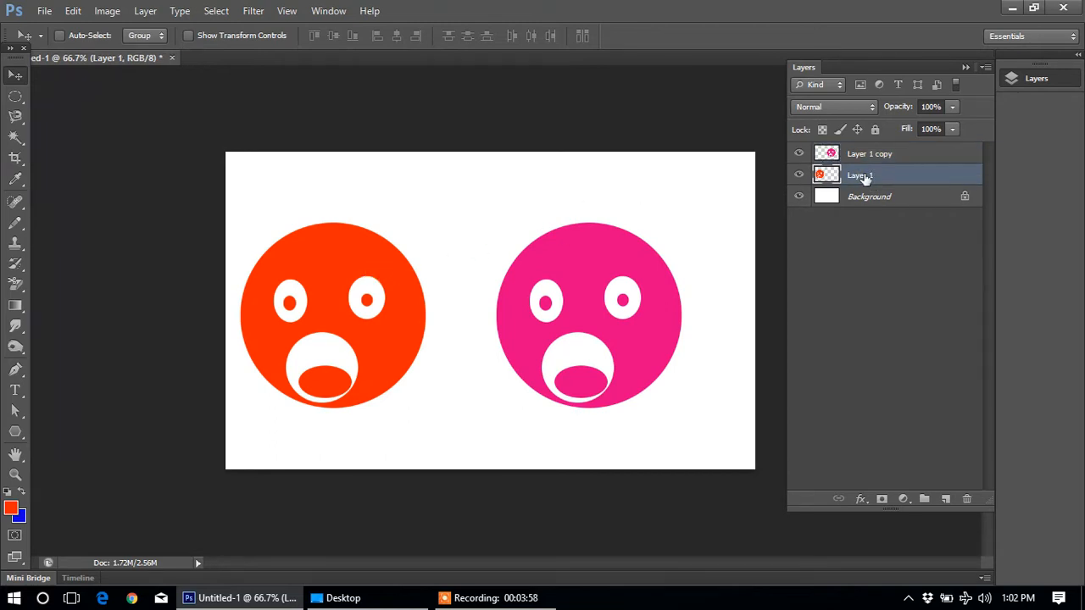
pyautogui.doubleClick(861, 176)
pyautogui.write('Face orange')
pyautogui.press('Return')
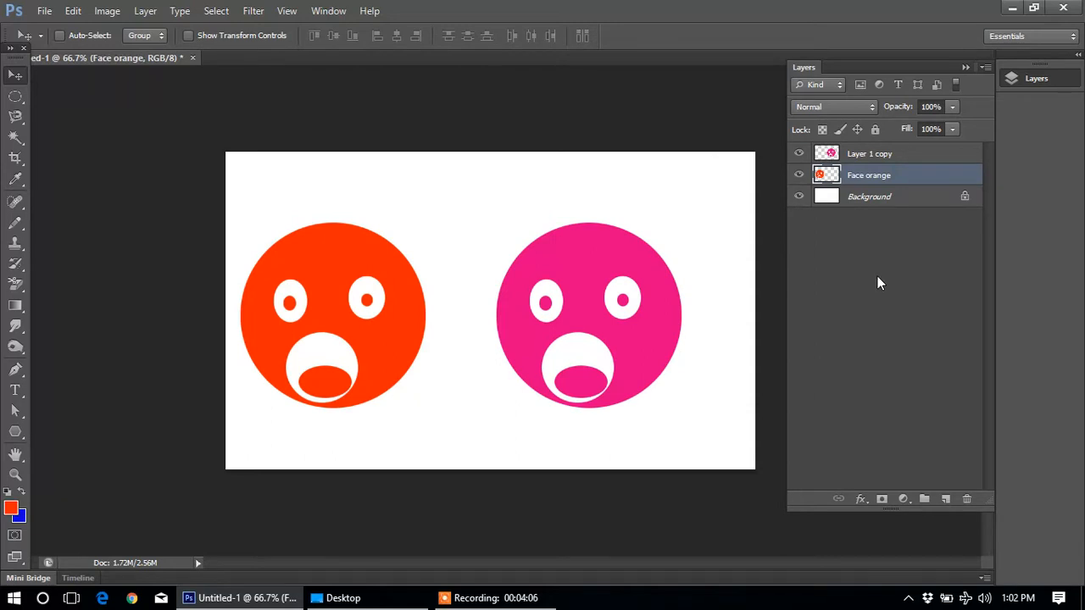
pyautogui.click(871, 156)
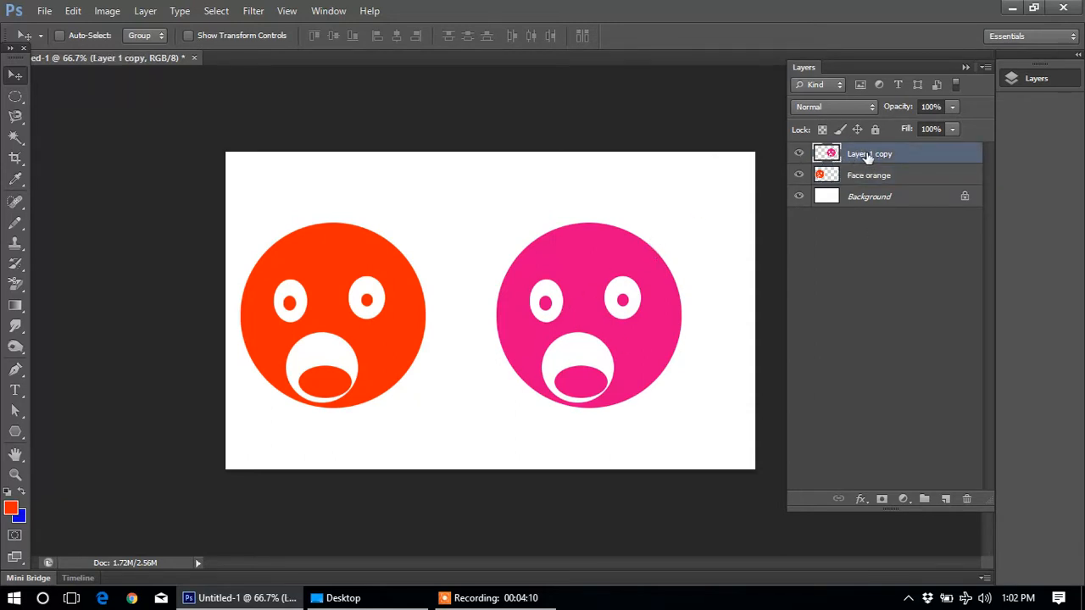
pyautogui.doubleClick(866, 156)
pyautogui.write('Face pink')
pyautogui.press('Return')
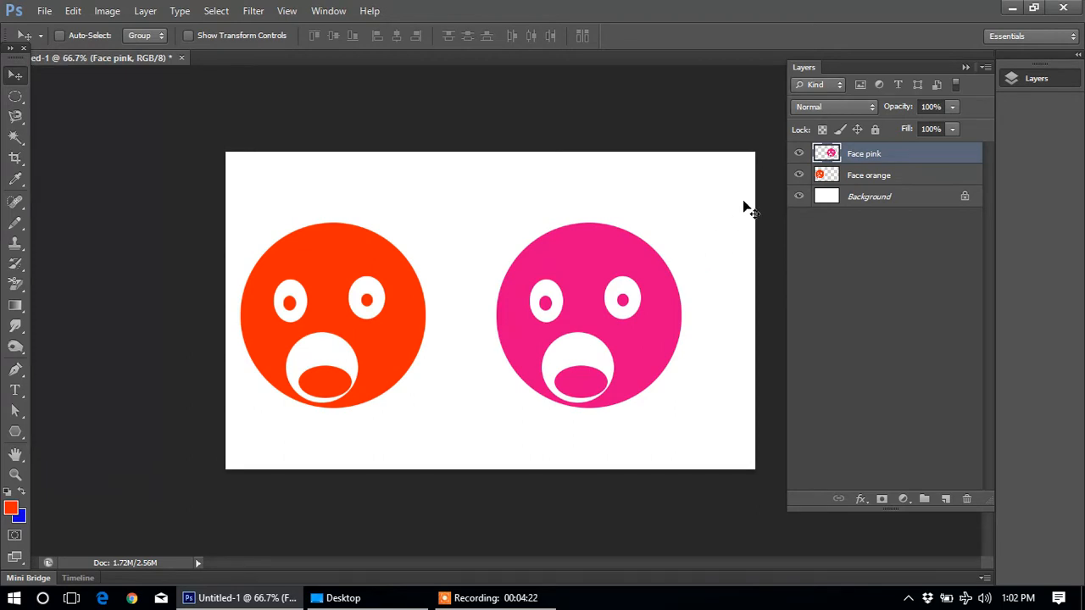
# - Group the Face pink and Face orange layers and name the group "Faces"
pyautogui.keyDown('shift'); pyautogui.click(869, 176); pyautogui.keyUp('shift')
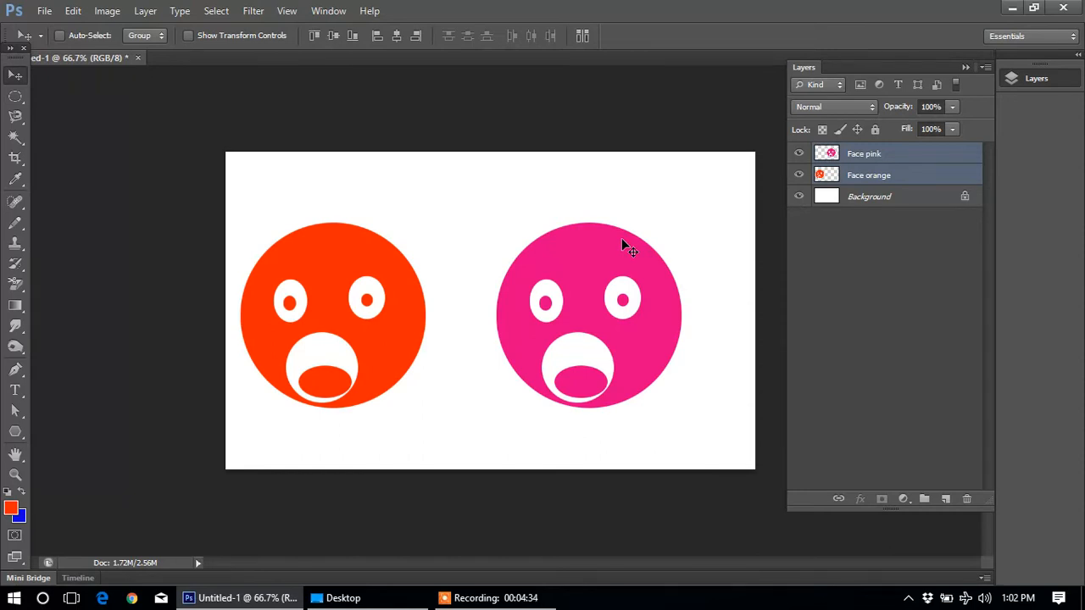
pyautogui.hotkey('ctrl', 'g')
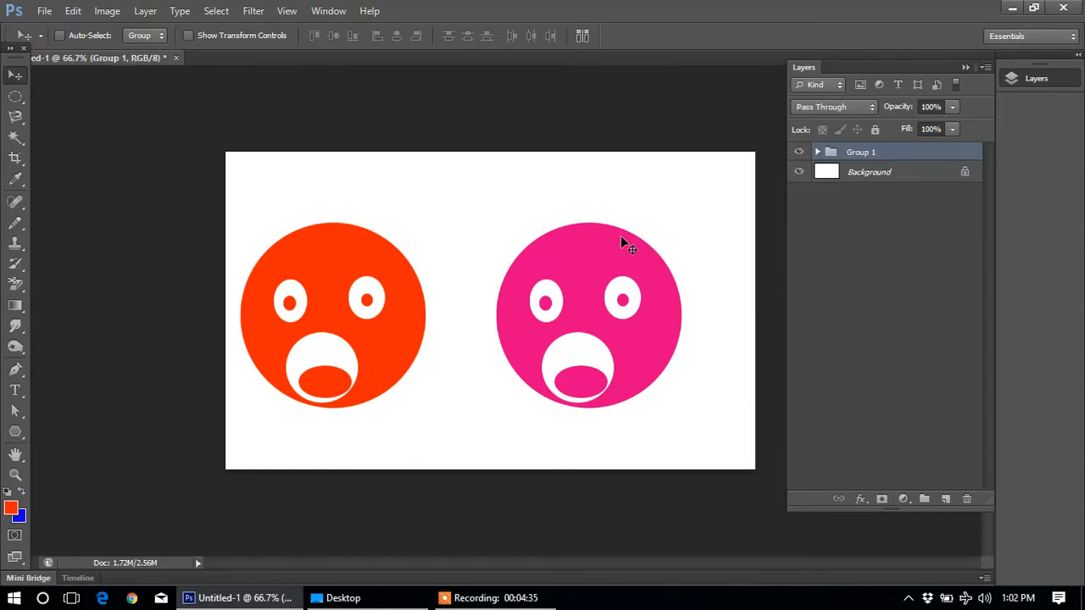
pyautogui.doubleClick(861, 154)
pyautogui.write('Faces')
pyautogui.press('Return')
# - Within the Faces group, move the orange face right until it sits close beside the pink one, and nudge the pink face slightly right
pyautogui.click(818, 153)
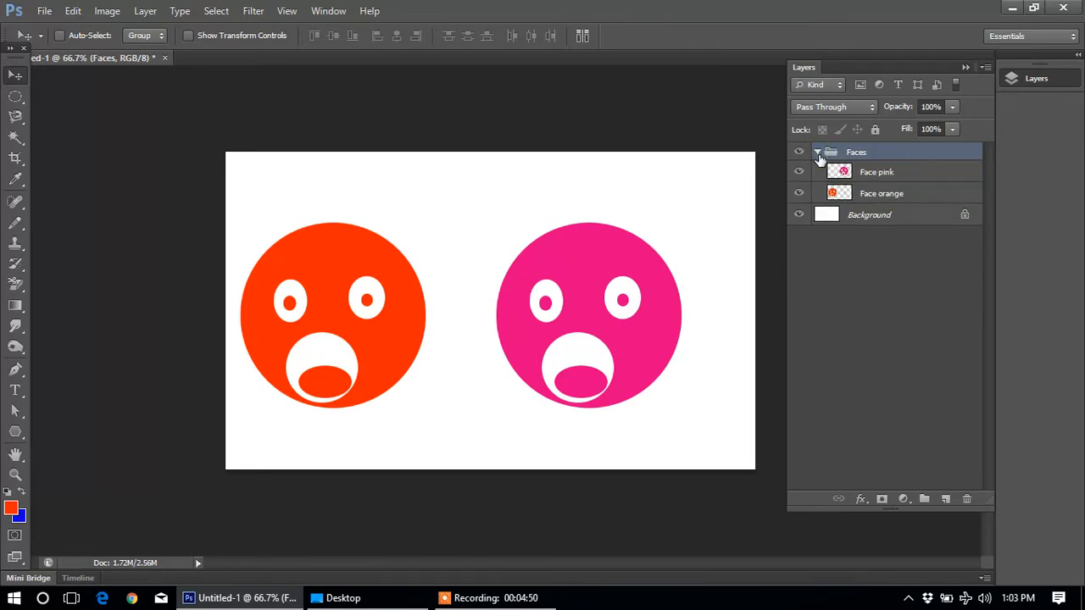
pyautogui.click(860, 173)
pyautogui.click(862, 198)
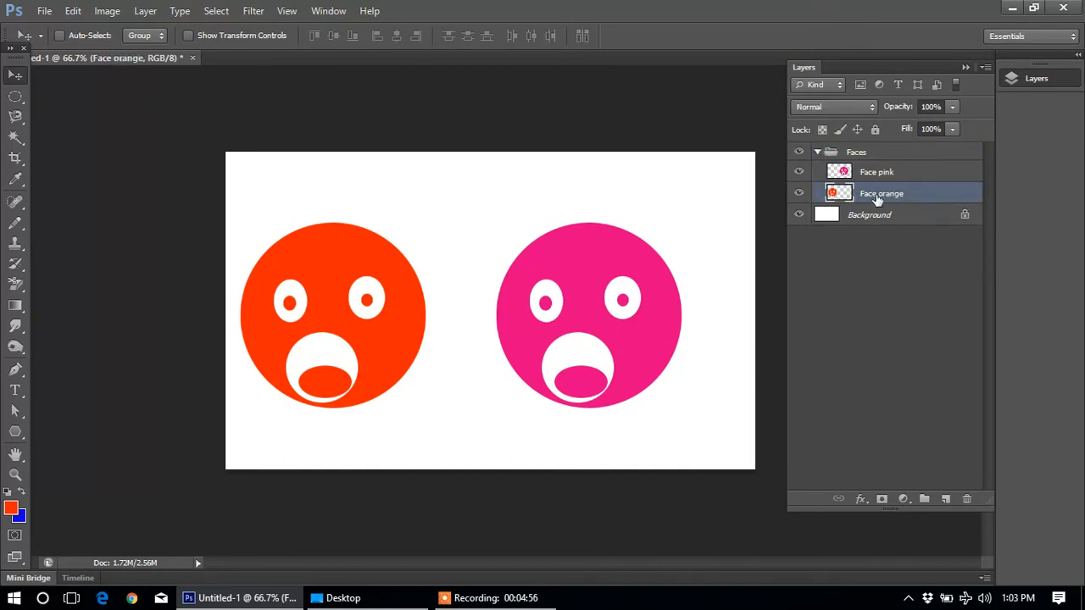
pyautogui.moveTo(331, 266); pyautogui.dragTo(395, 271)
pyautogui.click(886, 174)
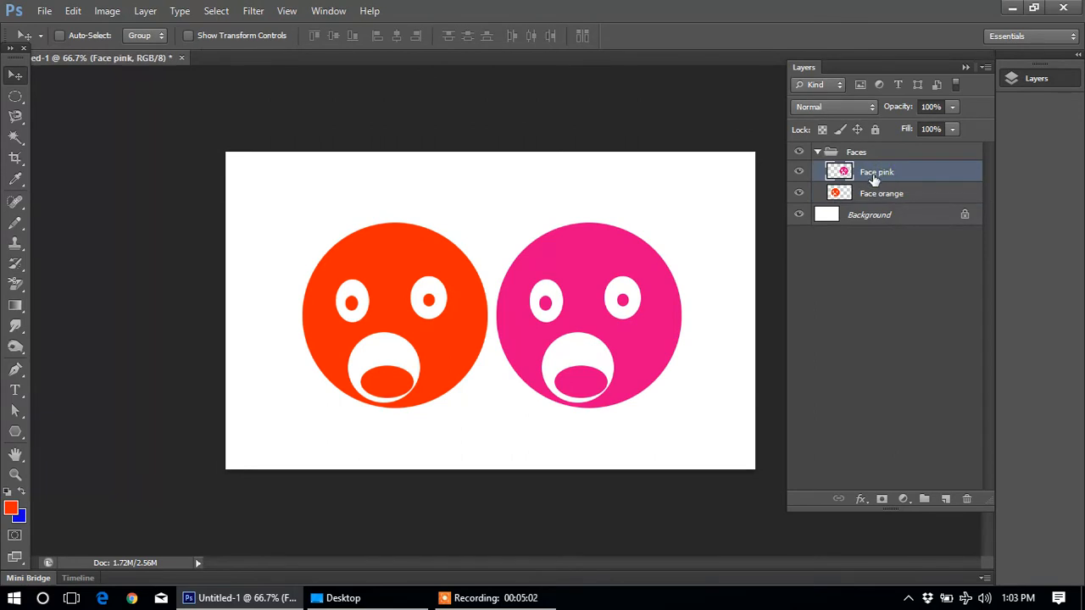
pyautogui.moveTo(589, 267)
pyautogui.mouseDown()
pyautogui.moveTo(612, 266)
pyautogui.moveTo(592, 267)
pyautogui.mouseUp()
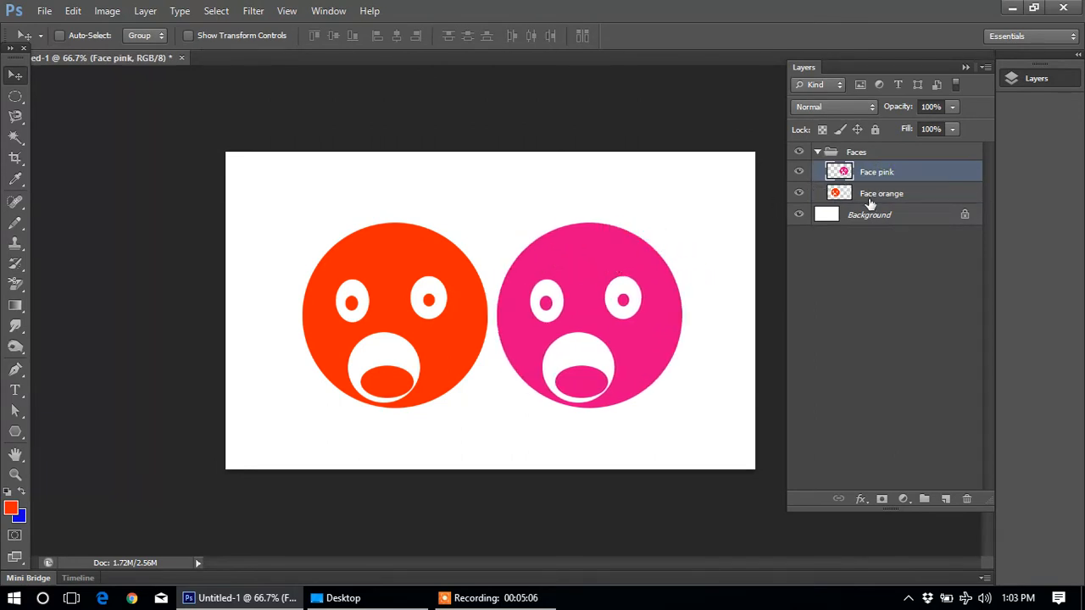
# - Collapse the Faces group, shift both faces together slightly to the right, and expand the group again
pyautogui.click(819, 151)
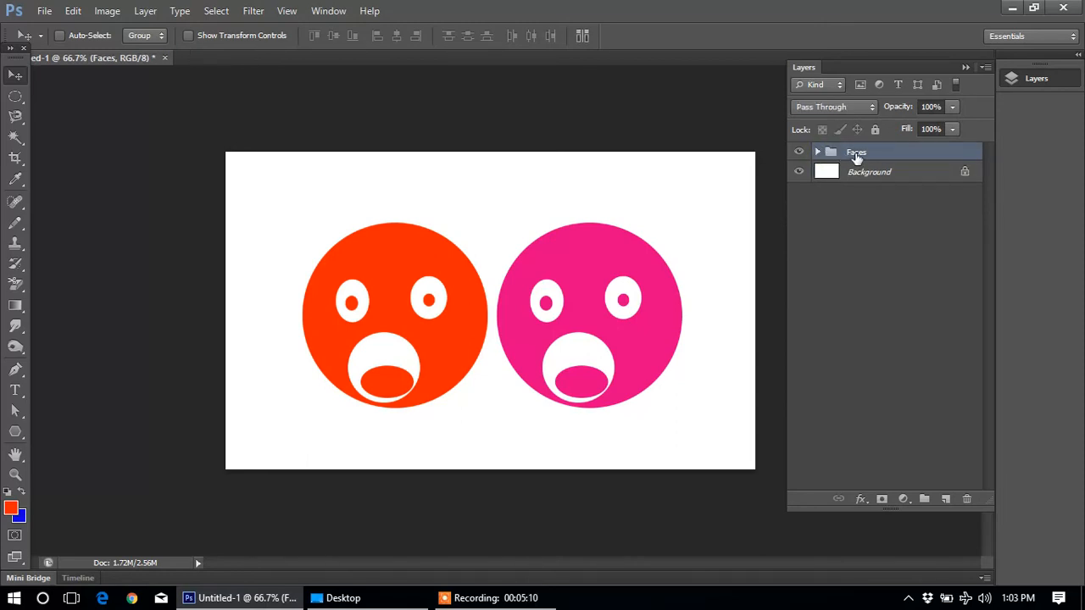
pyautogui.moveTo(601, 249)
pyautogui.mouseDown()
pyautogui.moveTo(590, 265)
pyautogui.moveTo(615, 270)
pyautogui.moveTo(602, 269)
pyautogui.mouseUp()
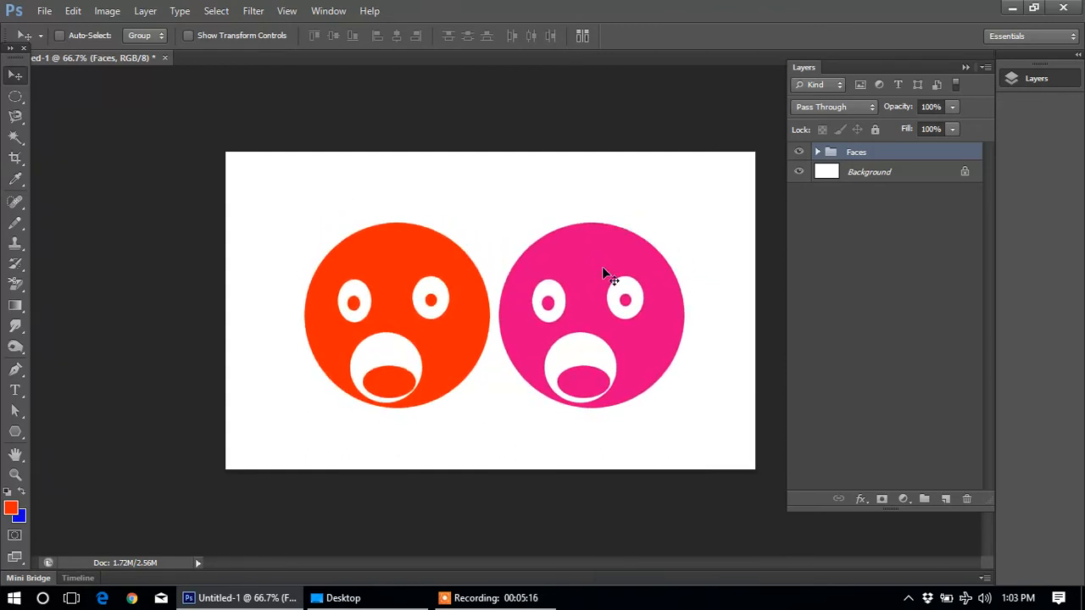
pyautogui.click(817, 153)
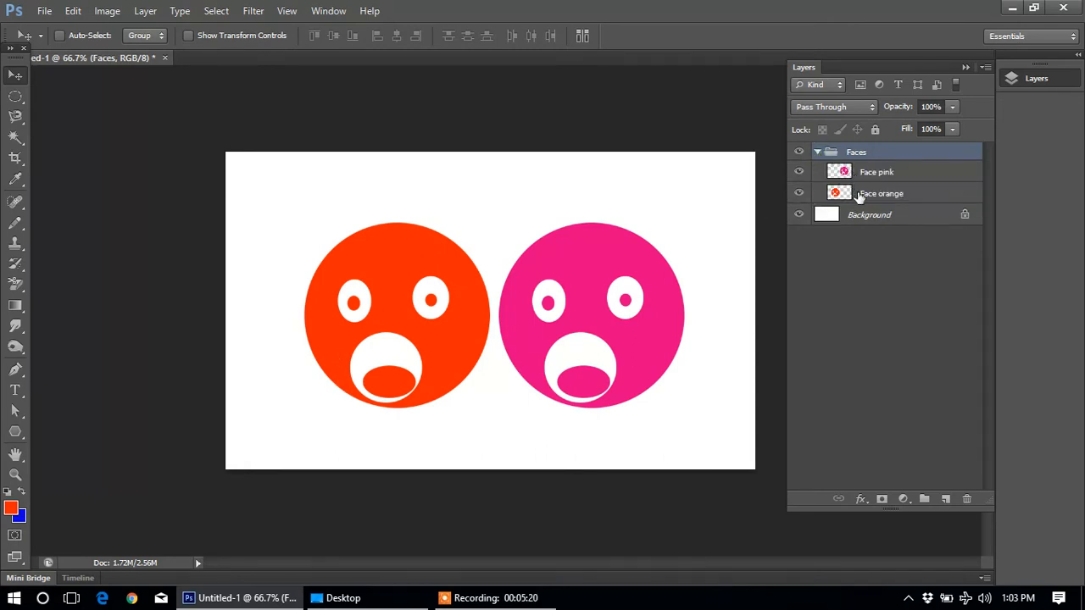